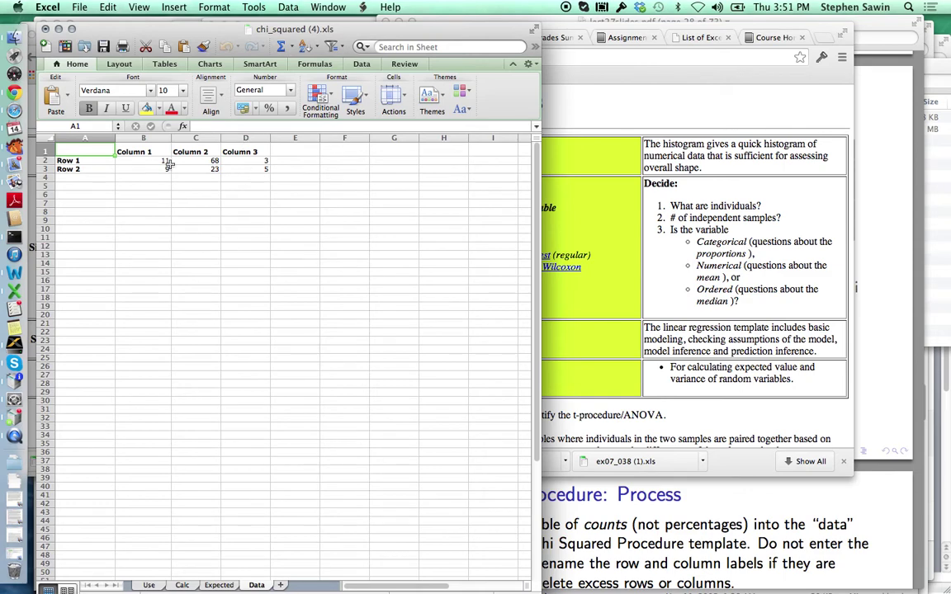
Shift the chi_squared workbook window aside and switch to Preview to show the brand-by-show table on the Chi Squared Procedure slide.
{"action": "left_click", "coordinate": [103, 30]}
{"action": "left_click_drag", "start_coordinate": [103, 31], "coordinate": [177, 31]}
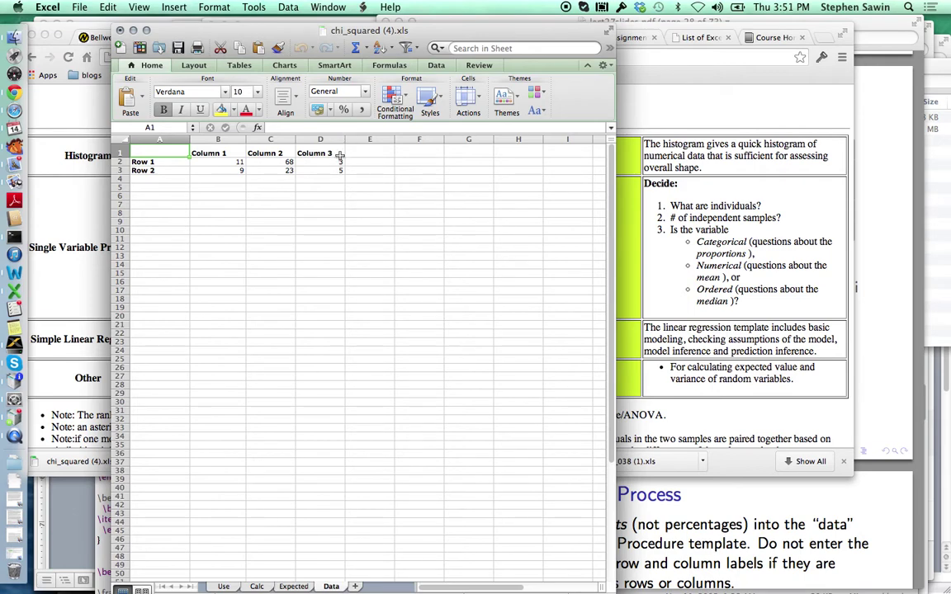
{"action": "left_click", "coordinate": [873, 302]}
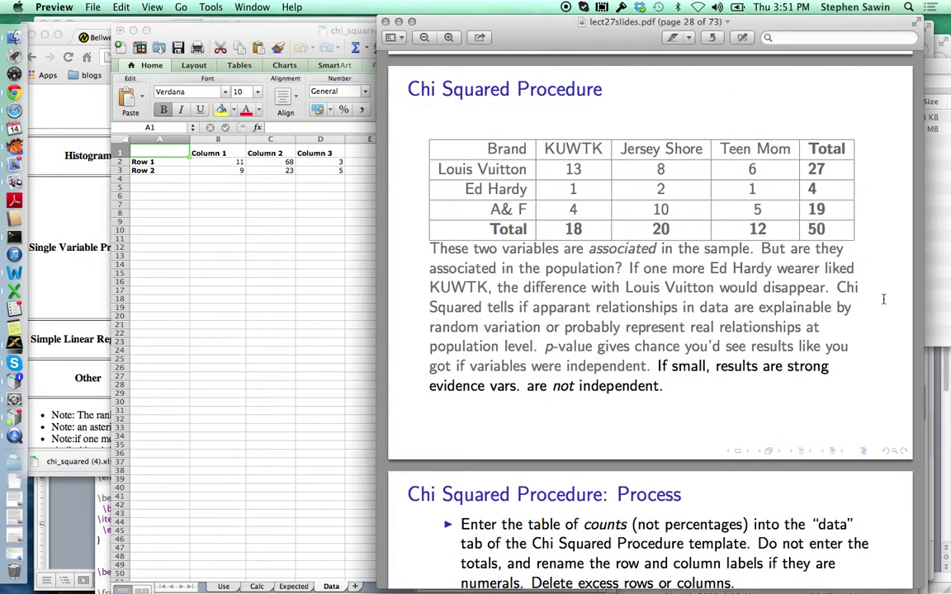
Back in Excel, rename the Data sheet's column headers in B1:D1 as KUWK, Jerset and Teen.
{"action": "left_click", "coordinate": [219, 155]}
{"action": "left_click", "coordinate": [218, 152]}
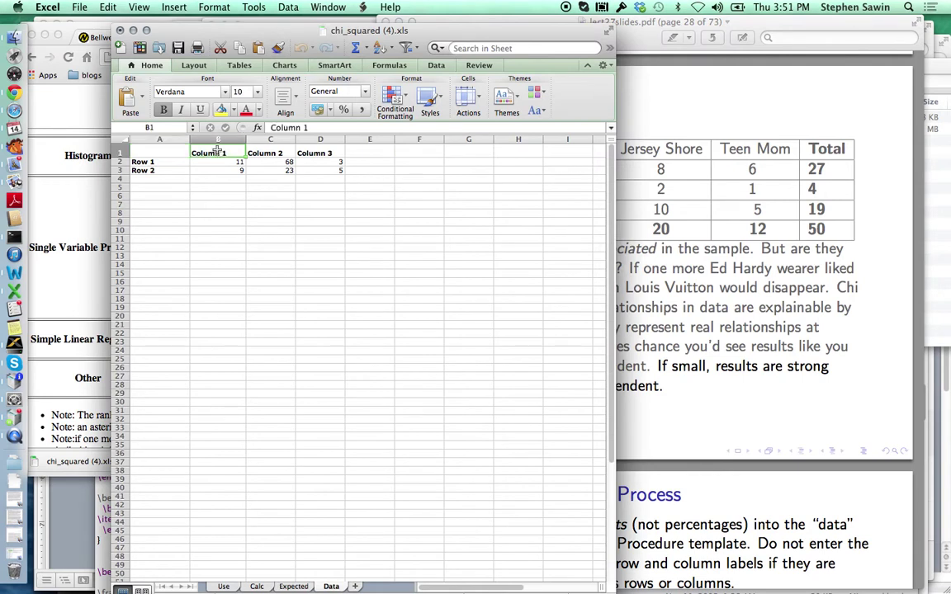
{"action": "type", "text": "KUWK"}
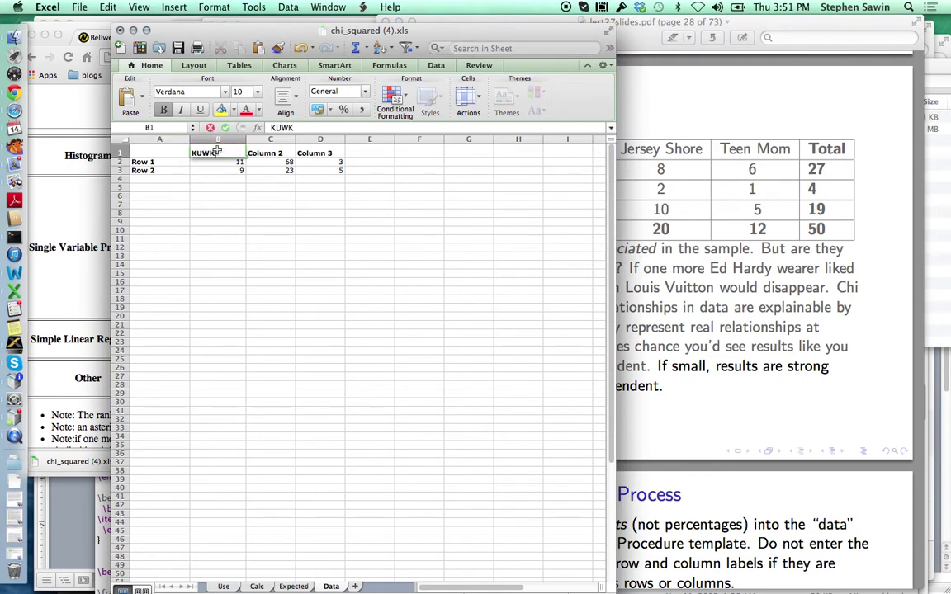
{"action": "key", "text": "Tab"}
{"action": "type", "text": "Jerset"}
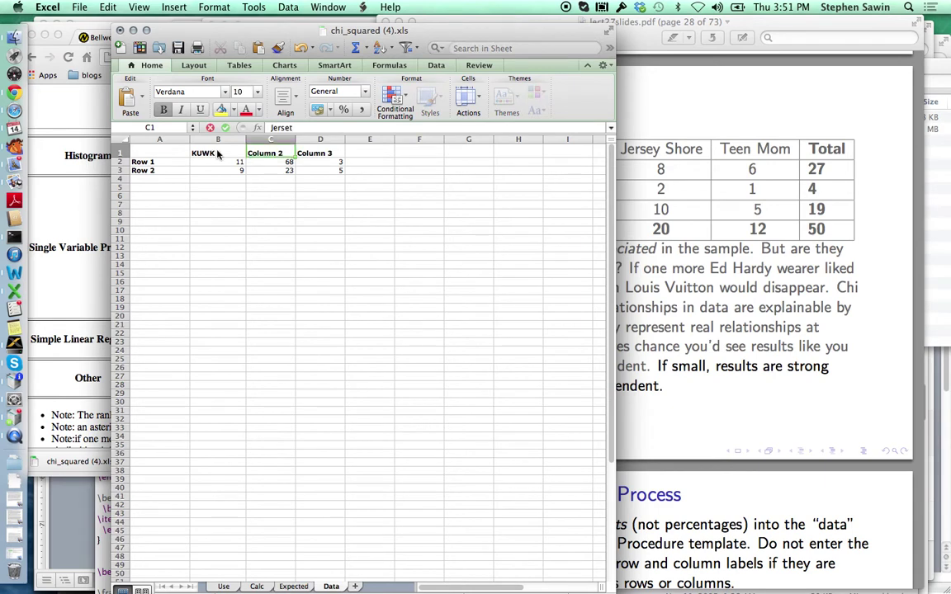
{"action": "key", "text": "Tab"}
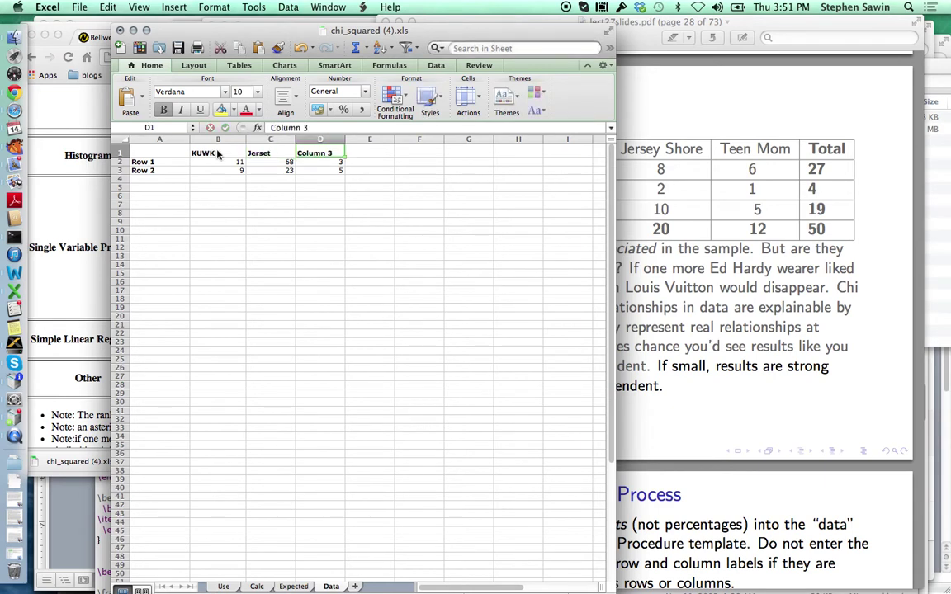
{"action": "type", "text": "Teen"}
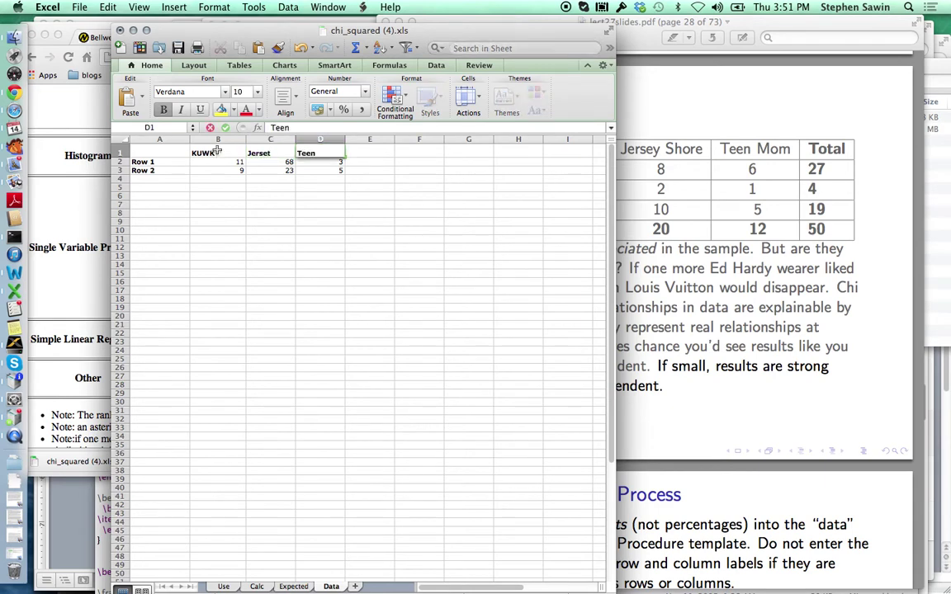
Label rows A2:A4 as LV, EH and AF, moving the workbook window so the slide's brand rows stay readable.
{"action": "left_click", "coordinate": [186, 162]}
{"action": "left_click_drag", "start_coordinate": [239, 31], "coordinate": [303, 231]}
{"action": "type", "text": "LV"}
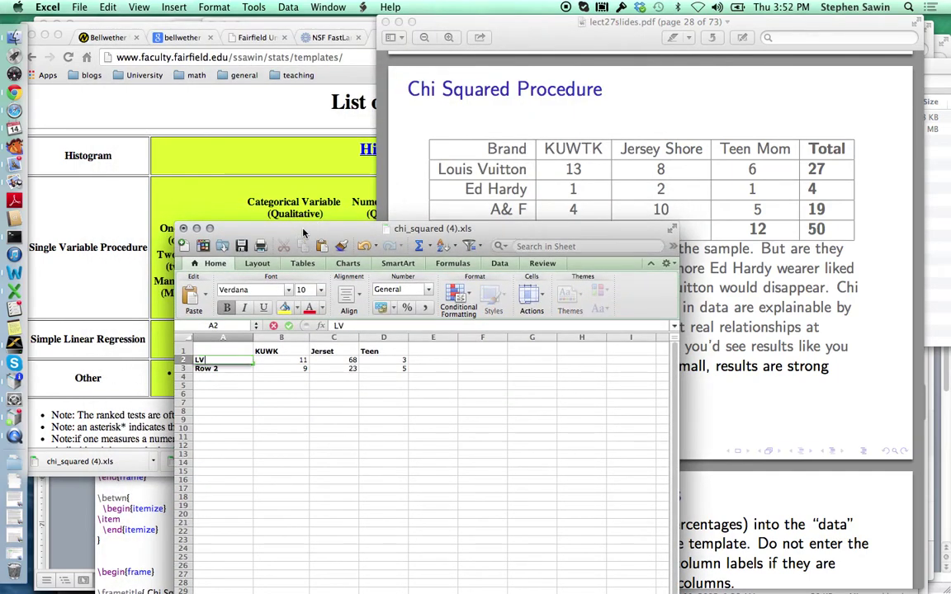
{"action": "key", "text": "Return"}
{"action": "type", "text": "E"}
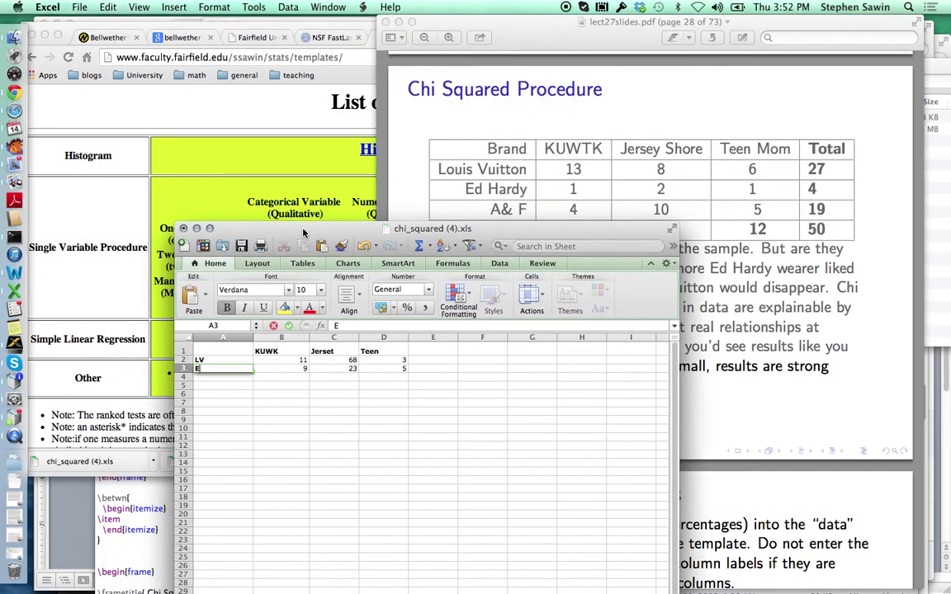
{"action": "type", "text": "H"}
{"action": "key", "text": "Return"}
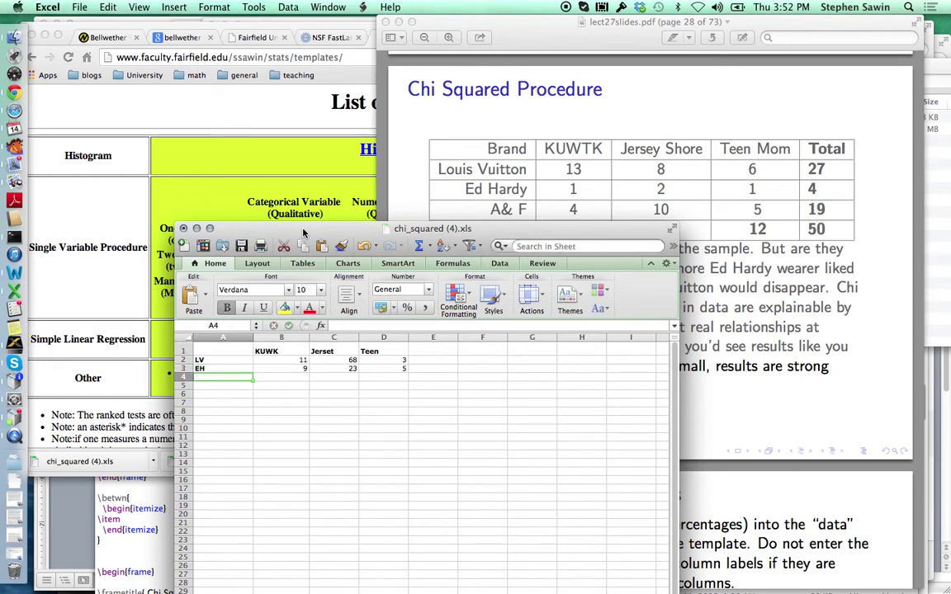
{"action": "type", "text": "AF"}
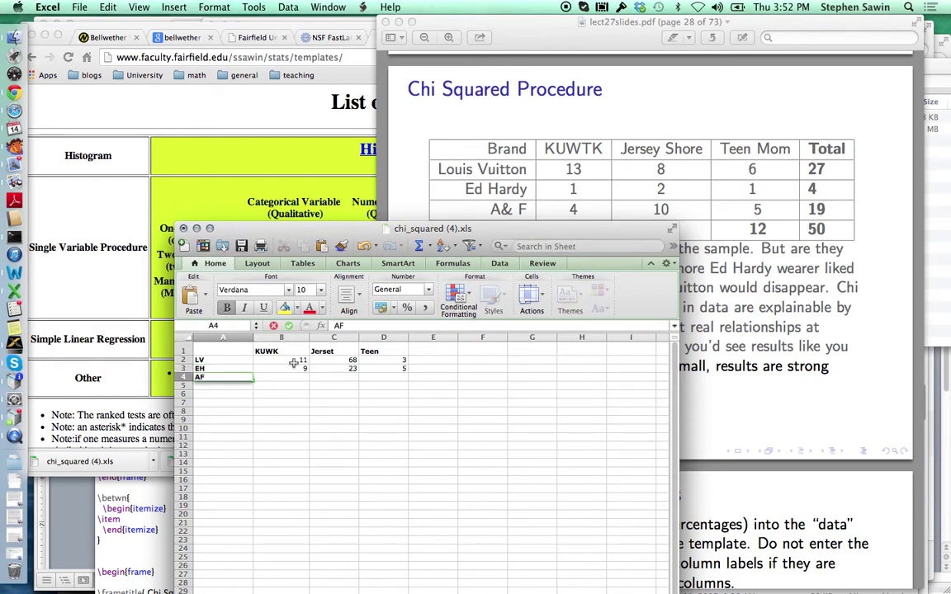
Enter the Louis Vuitton counts 13, 8 and 6 in the LV row, B2:D2.
{"action": "left_click", "coordinate": [293, 362]}
{"action": "type", "text": "13"}
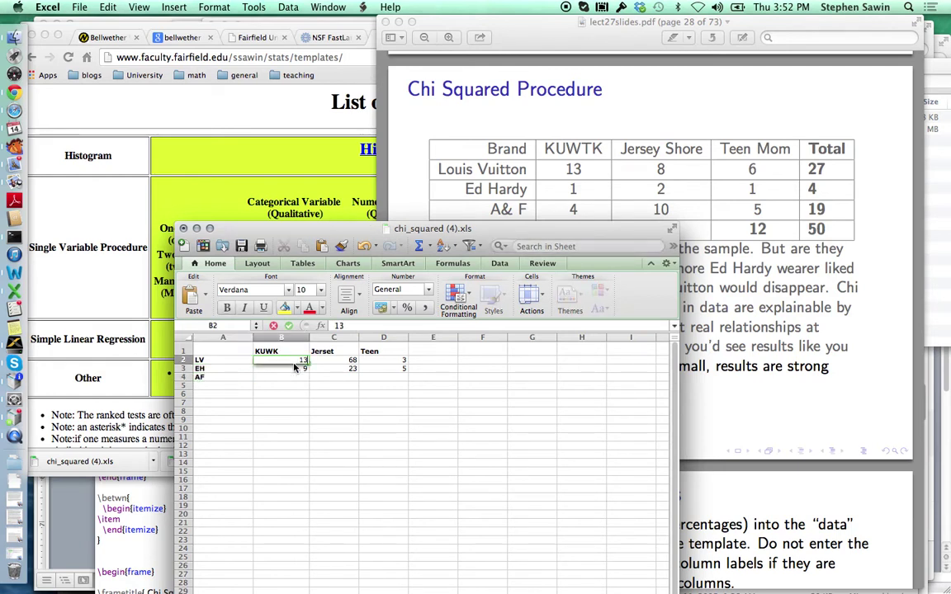
{"action": "key", "text": "Tab"}
{"action": "type", "text": "8"}
{"action": "key", "text": "Tab"}
{"action": "type", "text": "8"}
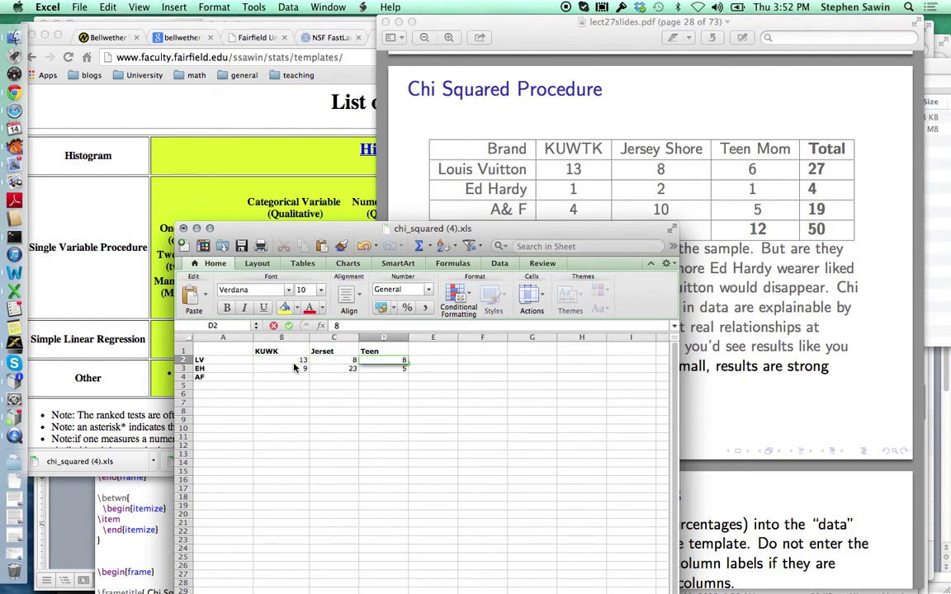
{"action": "type", "text": "6"}
{"action": "key", "text": "BackSpace"}
{"action": "key", "text": "BackSpace"}
{"action": "type", "text": "6"}
Enter the Ed Hardy counts 1, 2 and 1 in the EH row, B3:D3.
{"action": "left_click", "coordinate": [294, 368]}
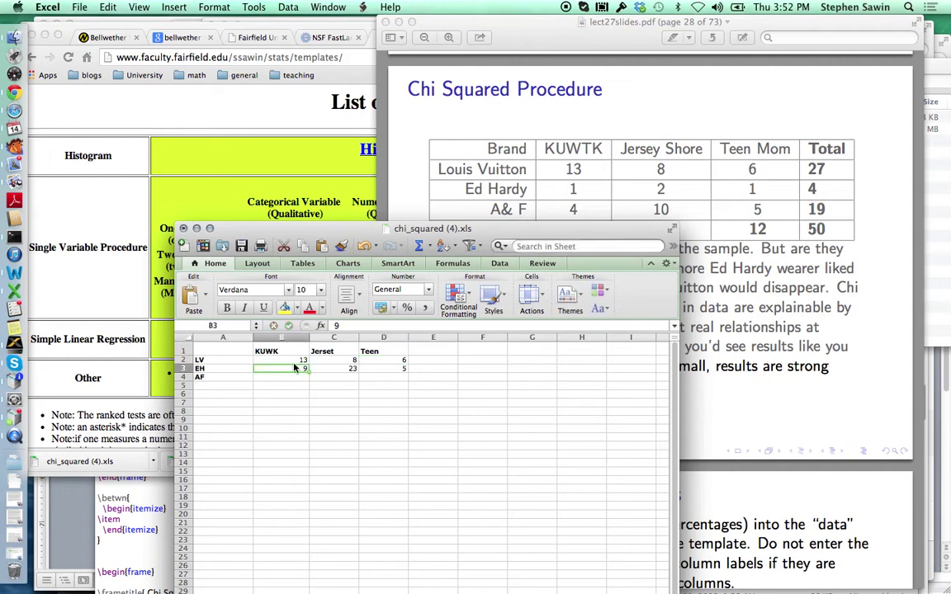
{"action": "type", "text": "1"}
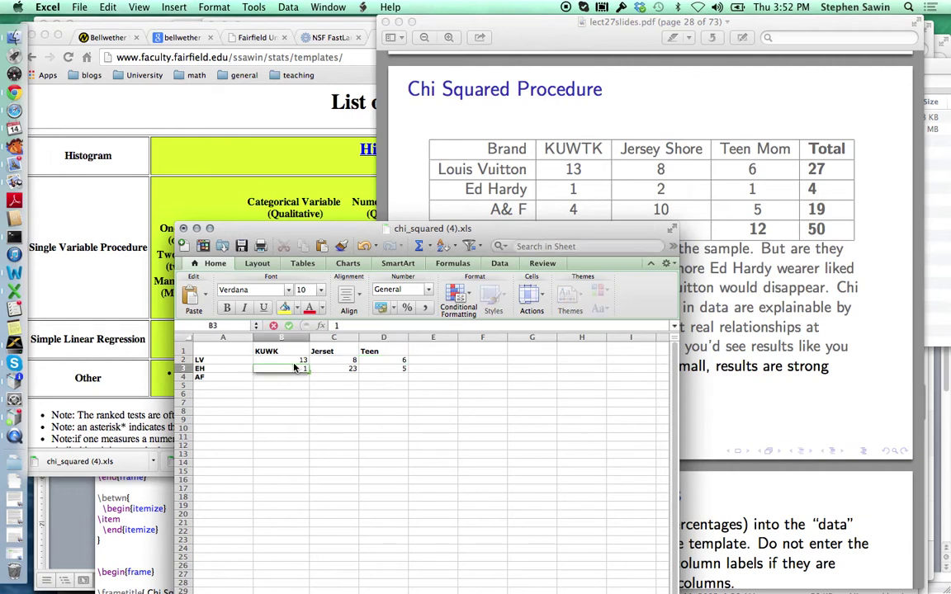
{"action": "key", "text": "Tab"}
{"action": "type", "text": "2"}
{"action": "key", "text": "Tab"}
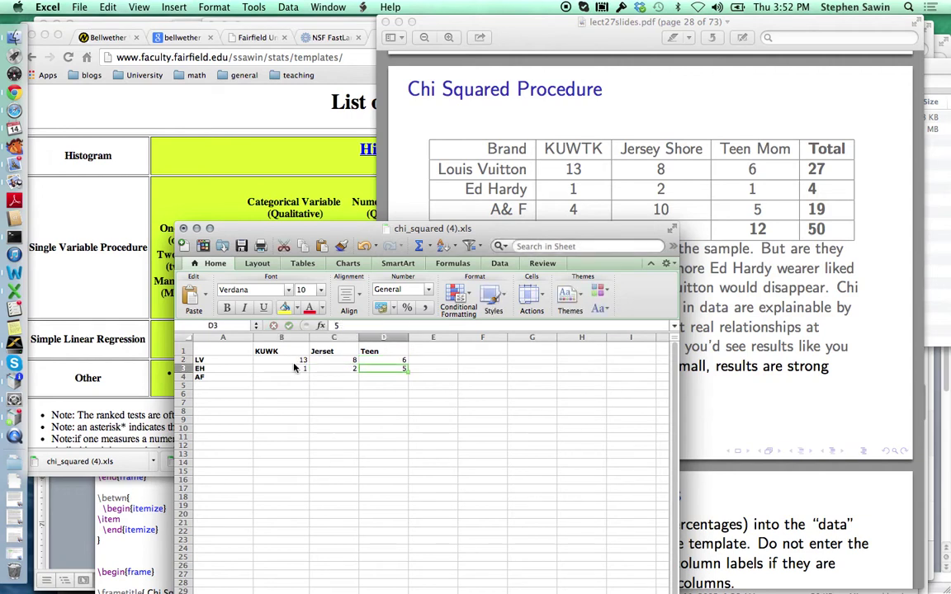
{"action": "type", "text": "1"}
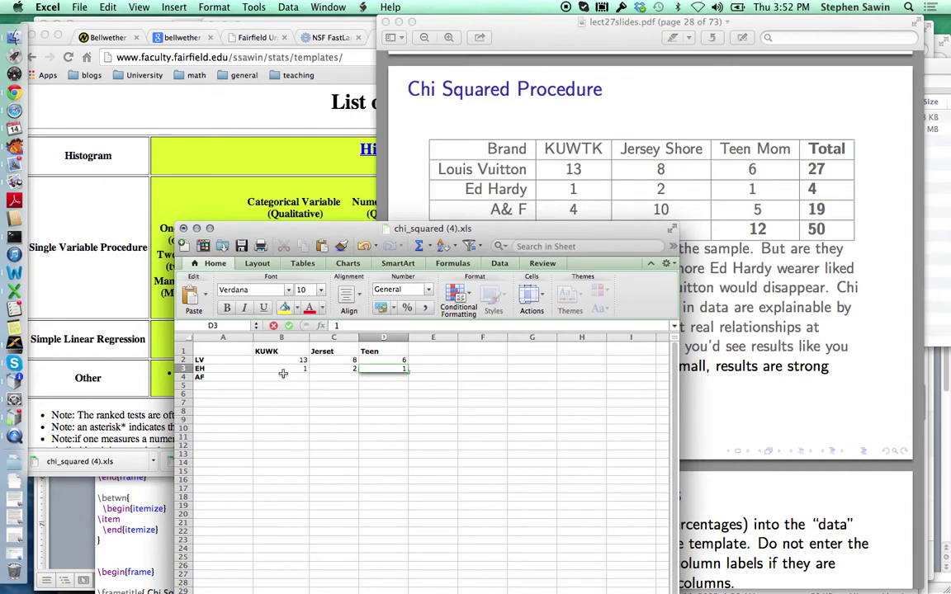
Enter the A&F counts 4, 10 and 5 in the AF row, B4:D4.
{"action": "left_click", "coordinate": [287, 377]}
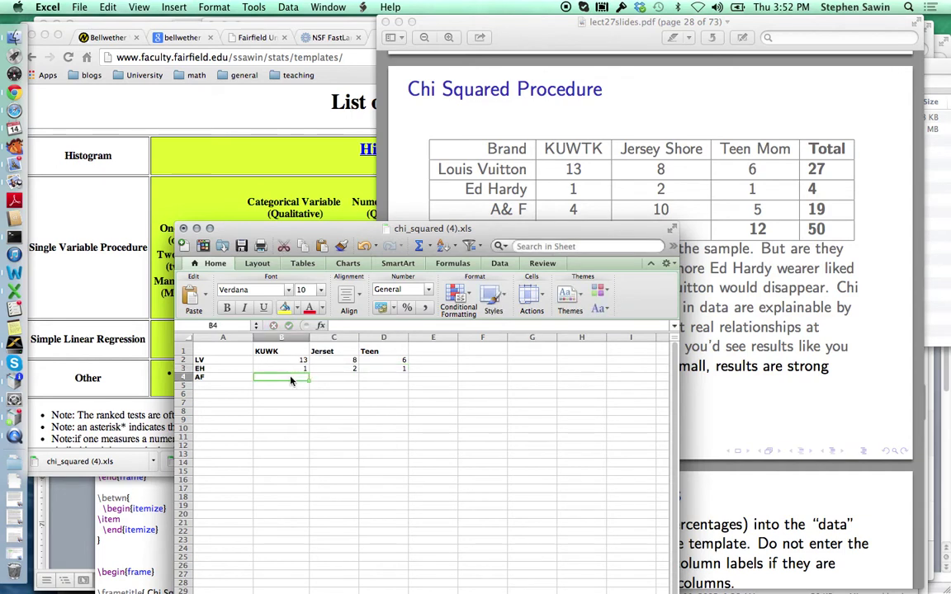
{"action": "type", "text": "4"}
{"action": "key", "text": "Tab"}
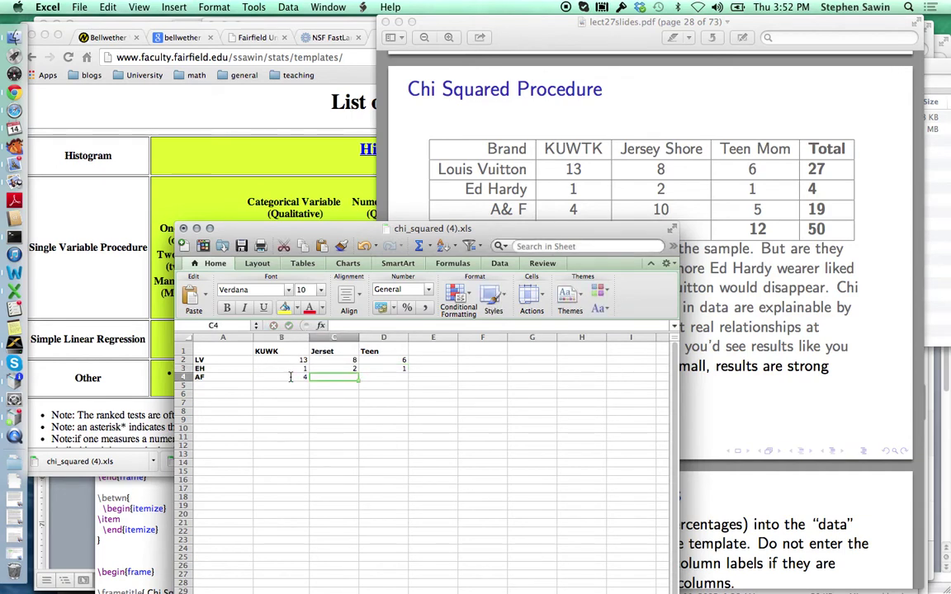
{"action": "type", "text": "10"}
{"action": "key", "text": "Tab"}
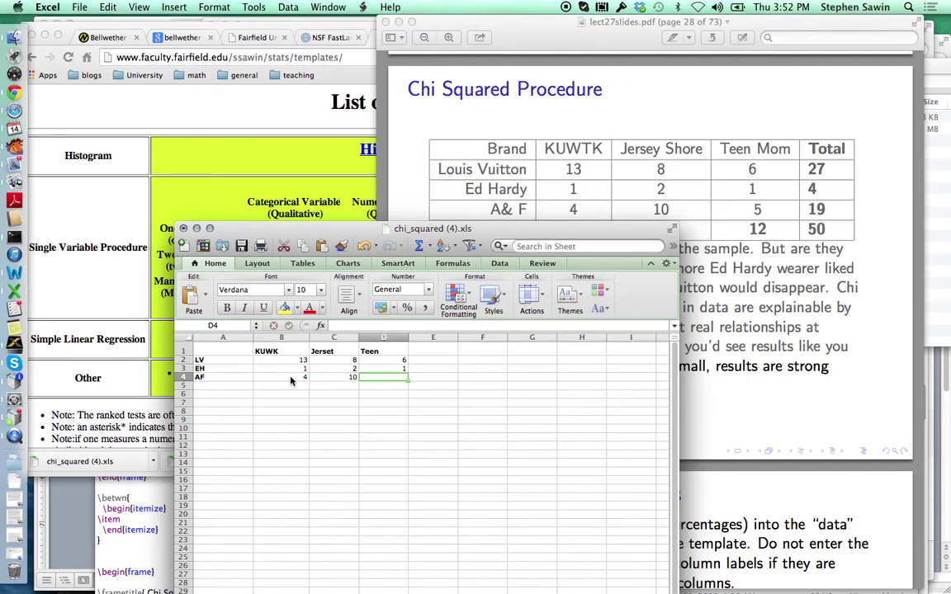
{"action": "type", "text": "5"}
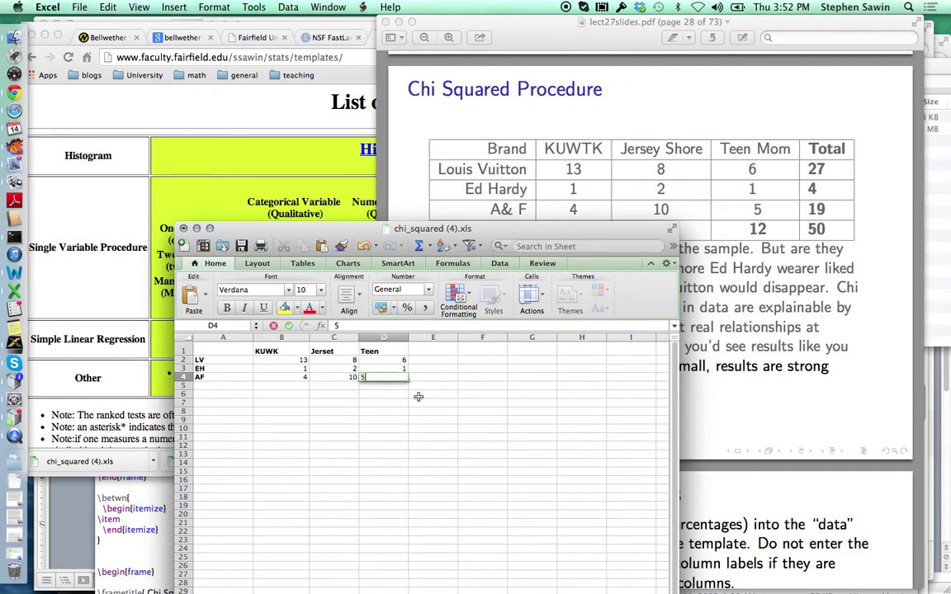
{"action": "left_click", "coordinate": [419, 388]}
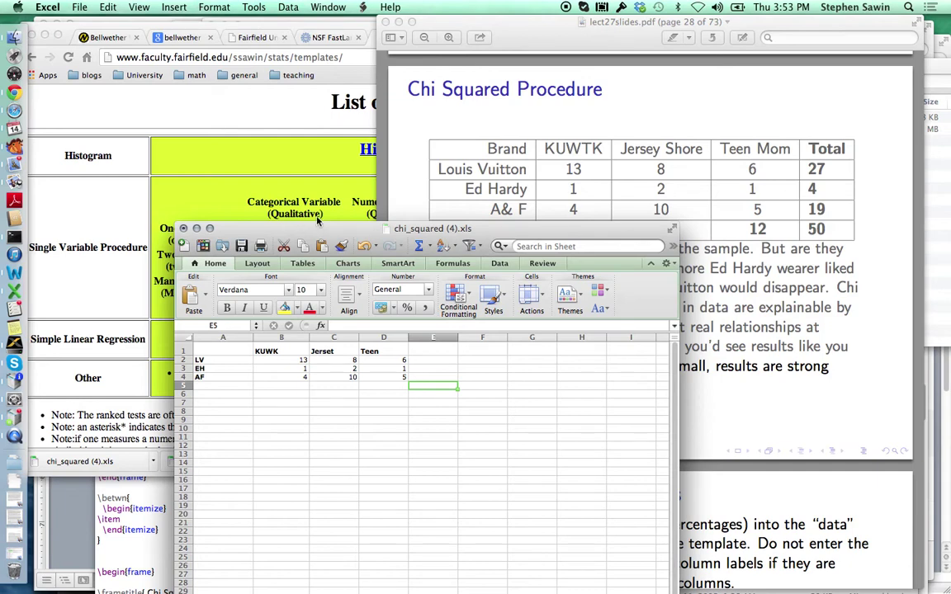
Reveal the workbook's sheets and inspect the p-value cell on the Calc sheet.
{"action": "left_click_drag", "start_coordinate": [312, 233], "coordinate": [329, 37]}
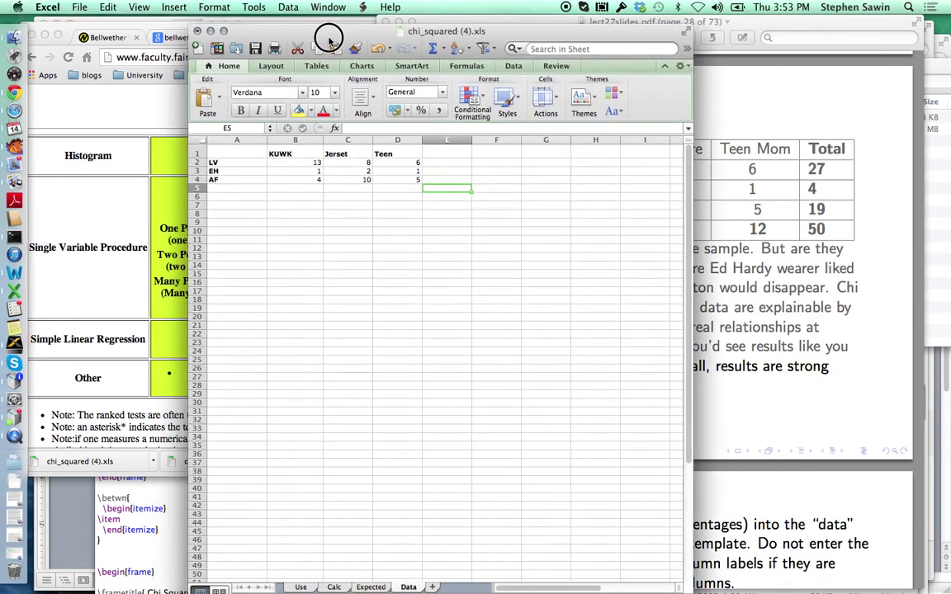
{"action": "left_click", "coordinate": [334, 587]}
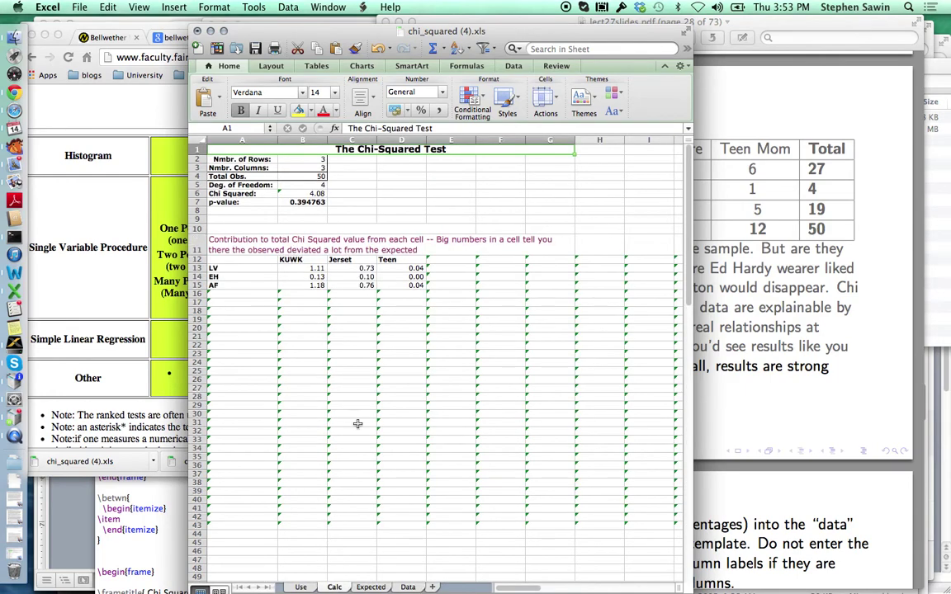
{"action": "left_click", "coordinate": [317, 204]}
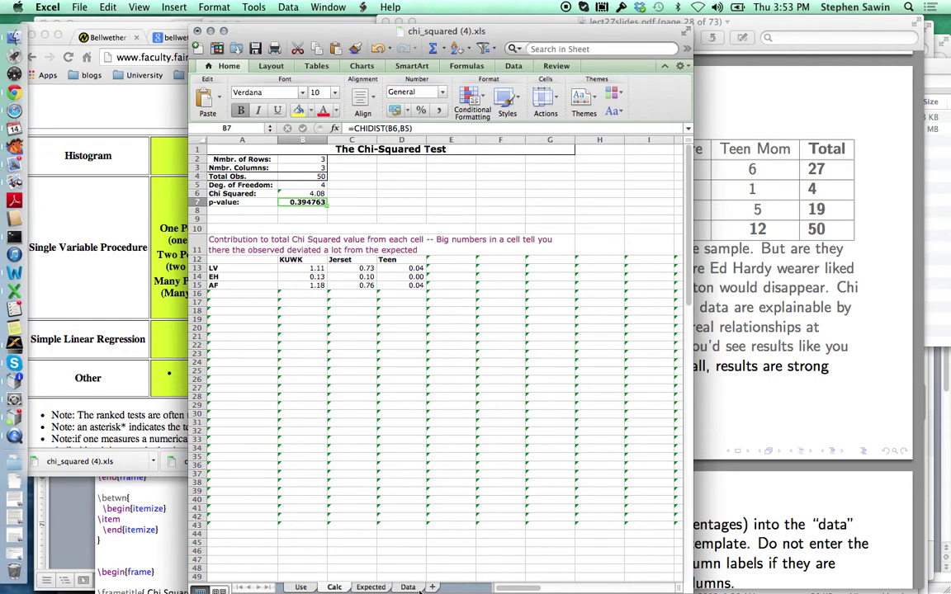
Review the Expected sheet's row and column counts, its totals in rows 7 to 12, and the Expected Results table.
{"action": "left_click", "coordinate": [370, 587]}
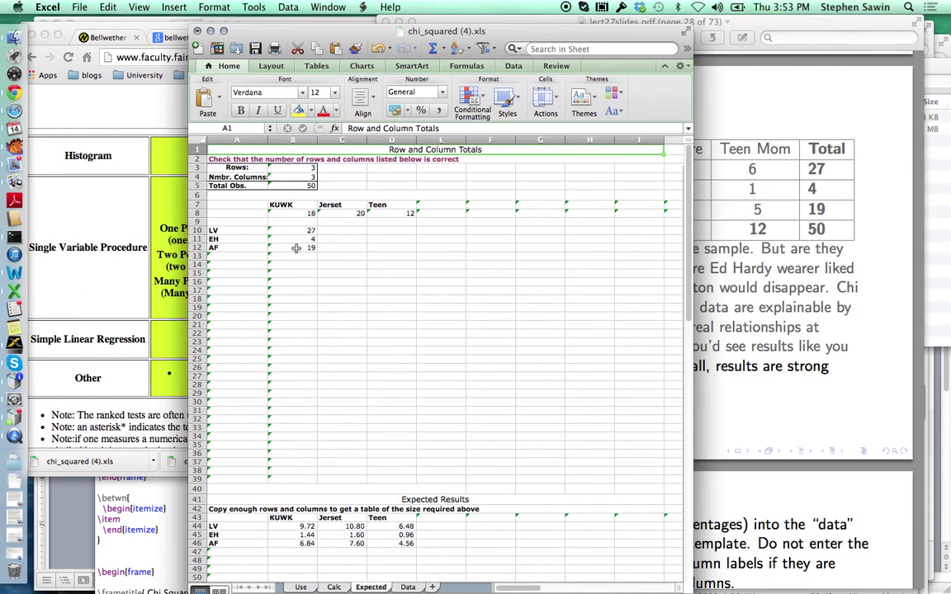
{"action": "left_click_drag", "start_coordinate": [198, 168], "coordinate": [198, 188]}
{"action": "left_click", "coordinate": [198, 186]}
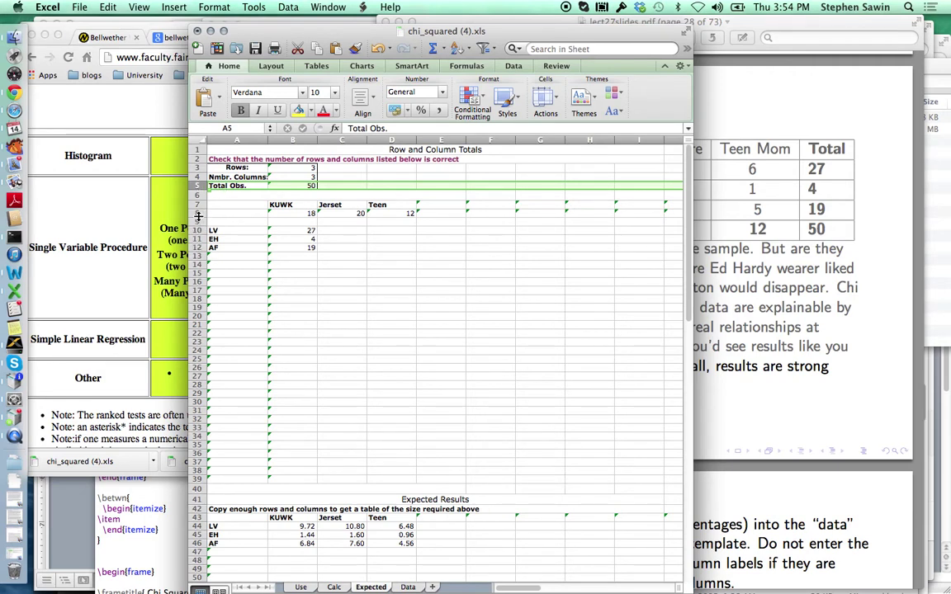
{"action": "left_click_drag", "start_coordinate": [198, 204], "coordinate": [196, 247]}
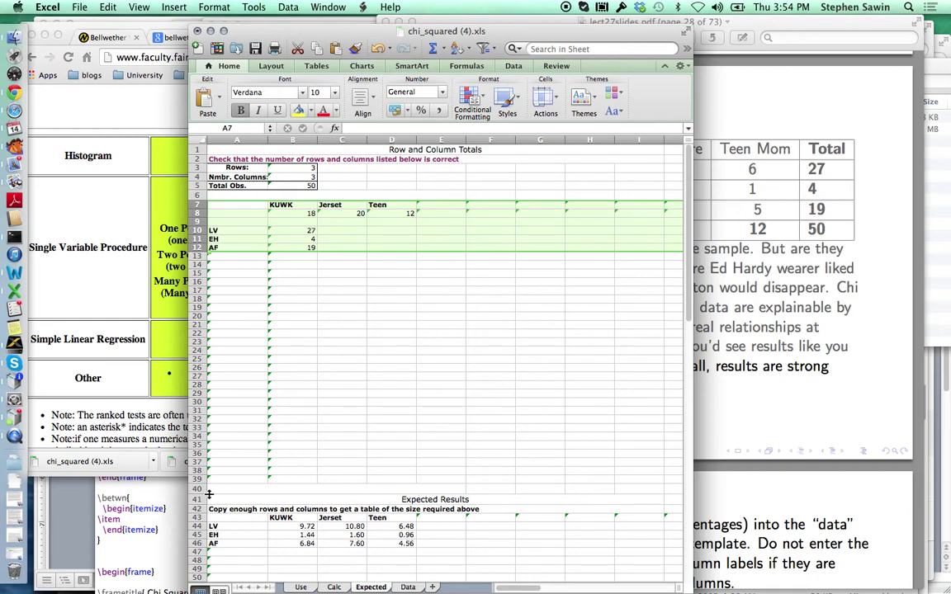
{"action": "scroll", "coordinate": [212, 509], "scroll_direction": "down", "scroll_amount": 3}
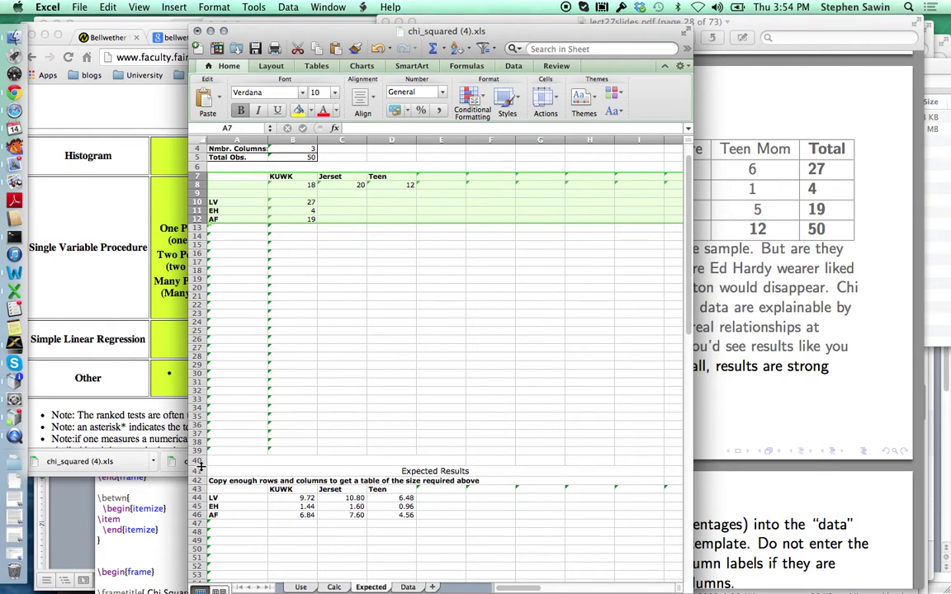
{"action": "left_click_drag", "start_coordinate": [197, 471], "coordinate": [194, 523]}
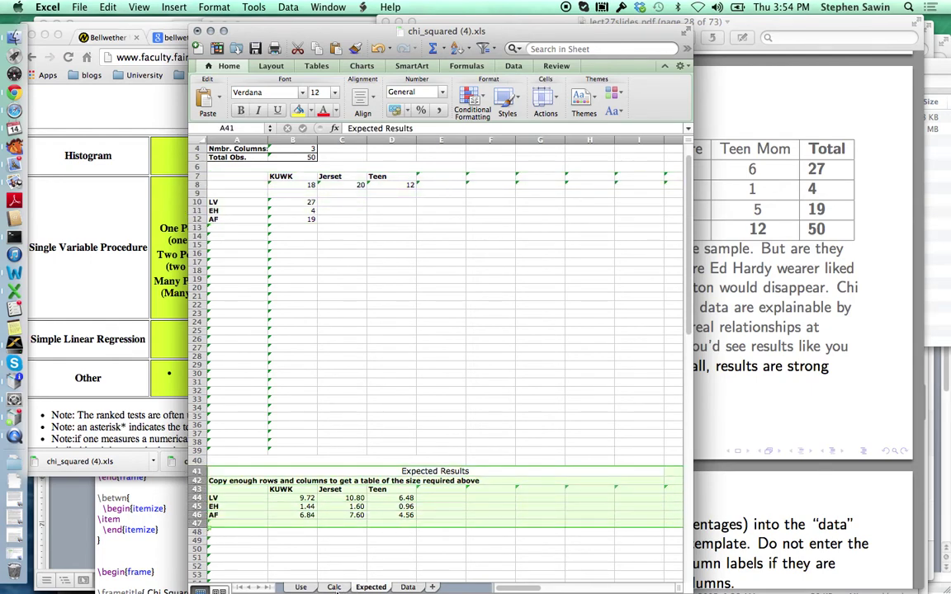
Inspect the degrees of freedom and chi-squared cells on the Calc sheet, and return to the Chi Squared Procedure slide in Preview.
{"action": "left_click", "coordinate": [335, 587]}
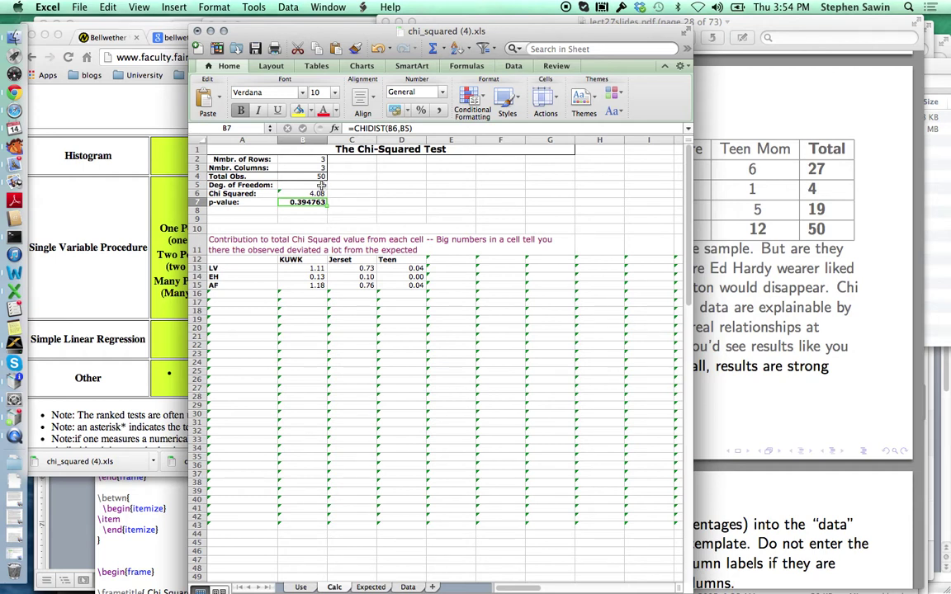
{"action": "left_click", "coordinate": [330, 186]}
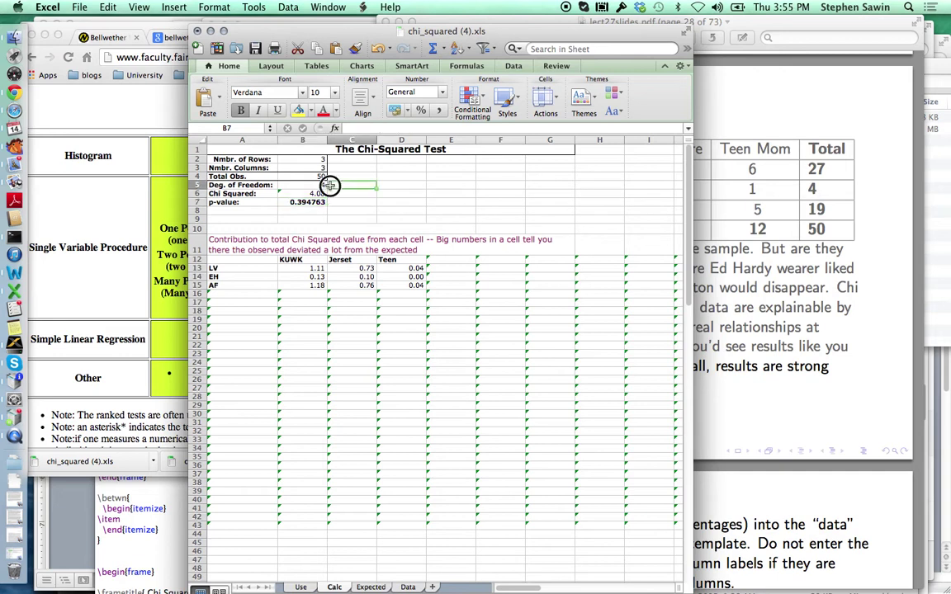
{"action": "left_click", "coordinate": [320, 185]}
{"action": "left_click", "coordinate": [307, 195]}
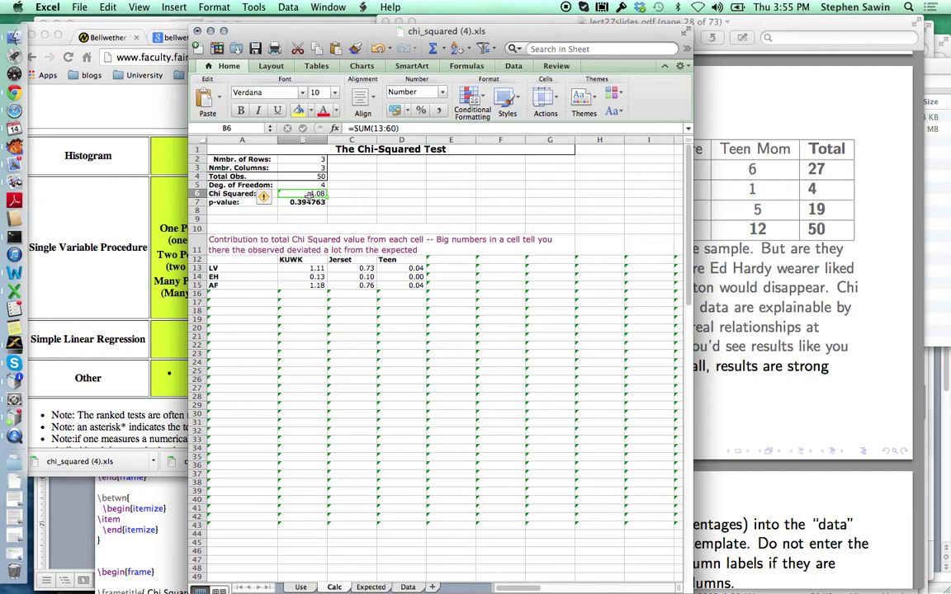
{"action": "left_click", "coordinate": [808, 322]}
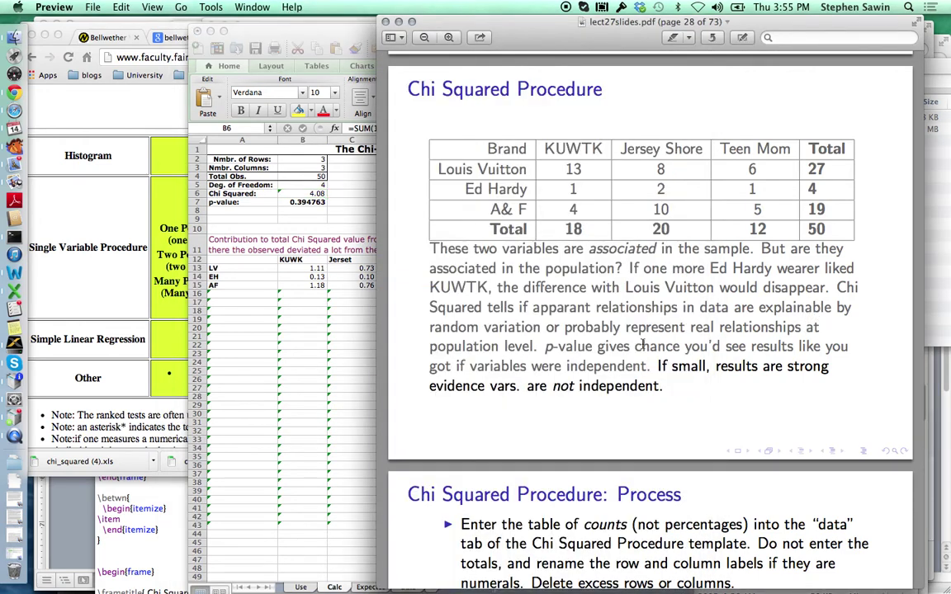